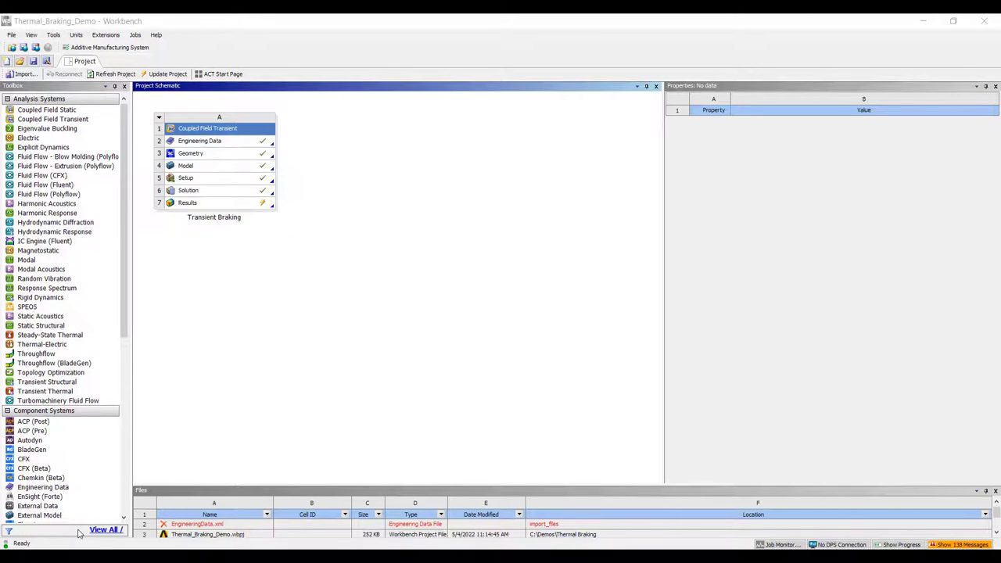
# - Switch to the Mechanical model and examine the geometry bodies, including the rotor parts inside Component1
pyautogui.click(108, 530)
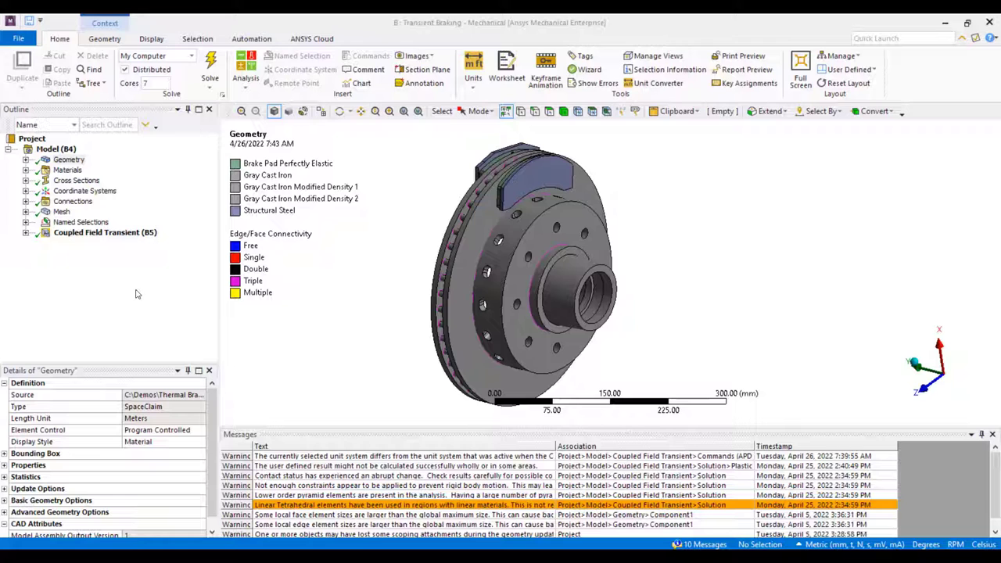
pyautogui.click(26, 159)
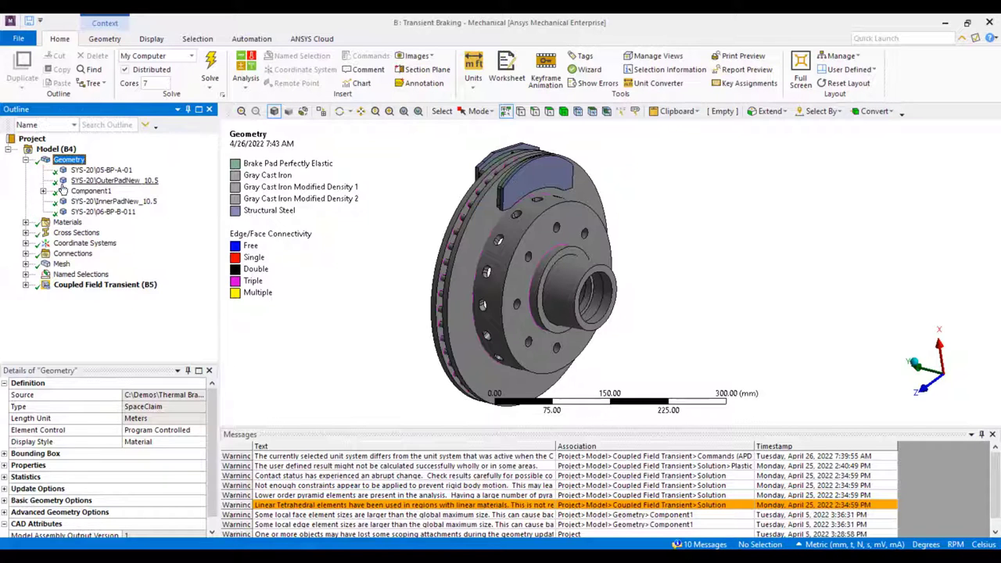
pyautogui.click(59, 192)
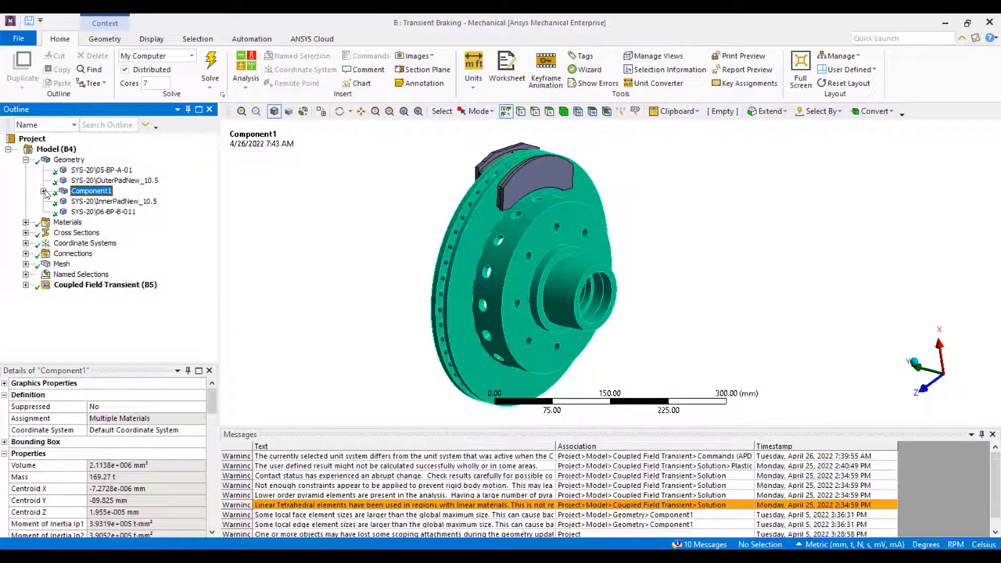
pyautogui.click(44, 191)
pyautogui.scroll(-2, 115, 282)
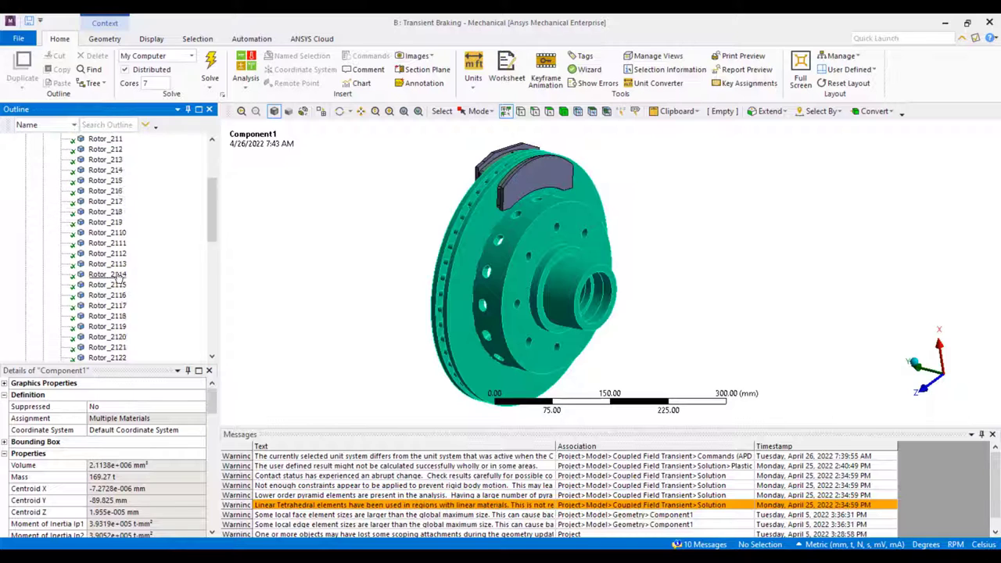
pyautogui.scroll(3, 115, 282)
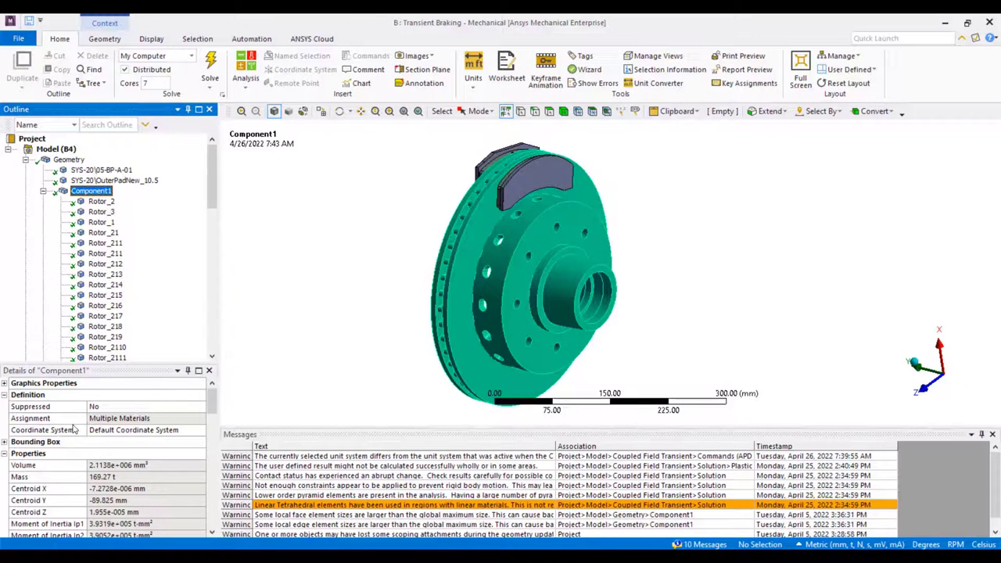
# - Review the mass, centroid and inertia properties of Component1, then collapse its list of bodies
pyautogui.click(20, 454)
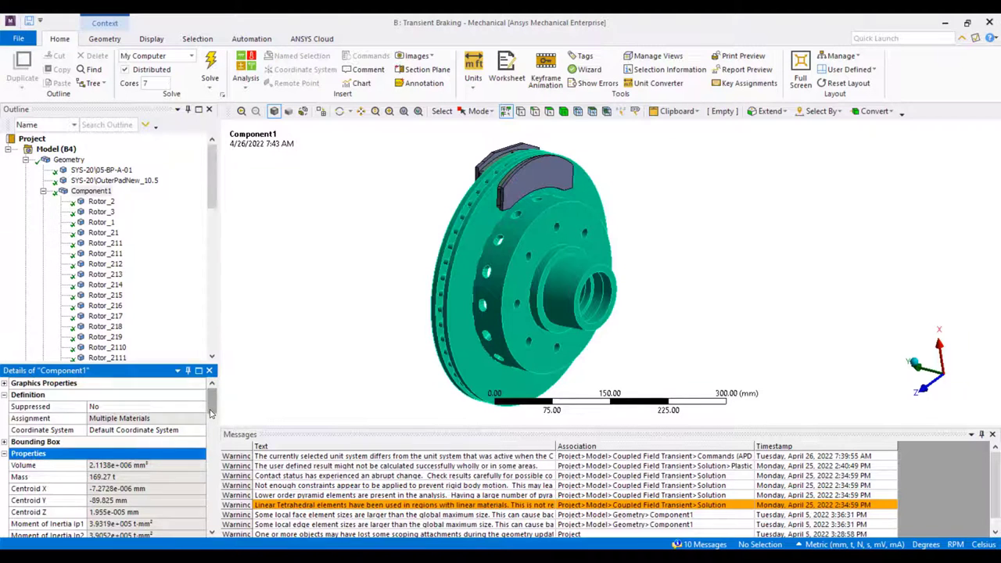
pyautogui.moveTo(212, 407); pyautogui.dragTo(213, 426)
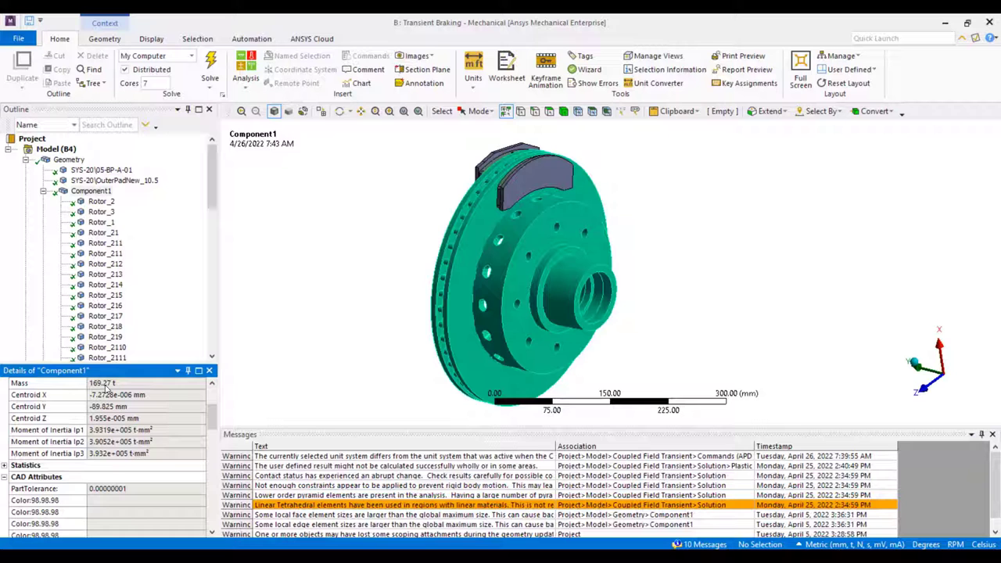
pyautogui.click(43, 191)
# - Examine the list of materials and the Brake Pad Perfectly Elastic Assignment on the pads
pyautogui.click(67, 223)
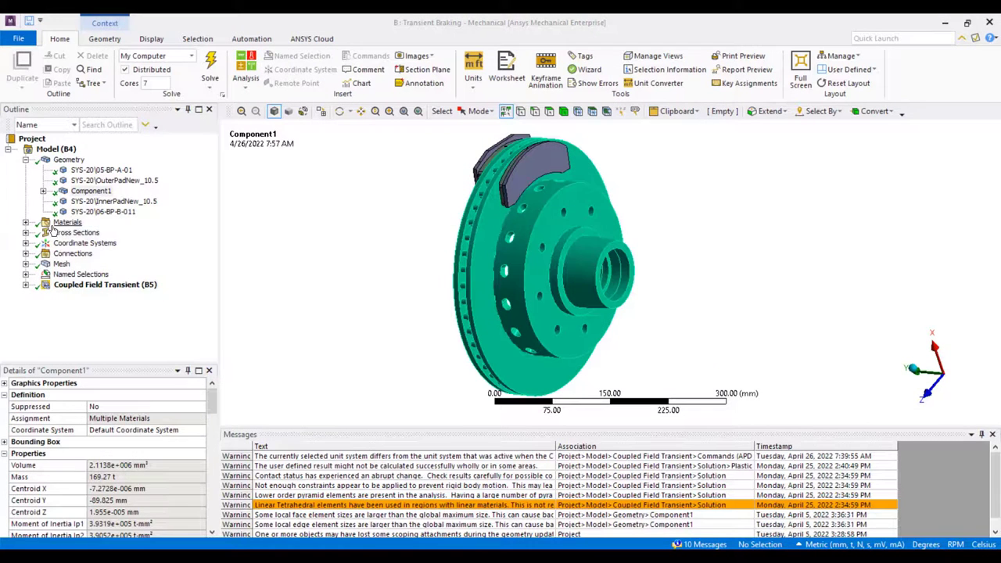
pyautogui.click(25, 223)
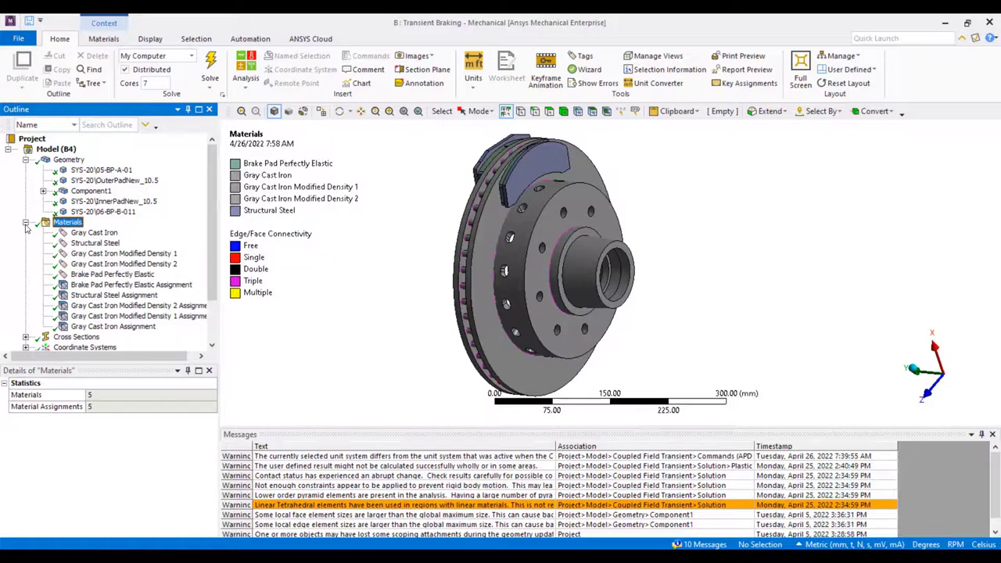
pyautogui.click(94, 286)
pyautogui.rightClick(75, 224)
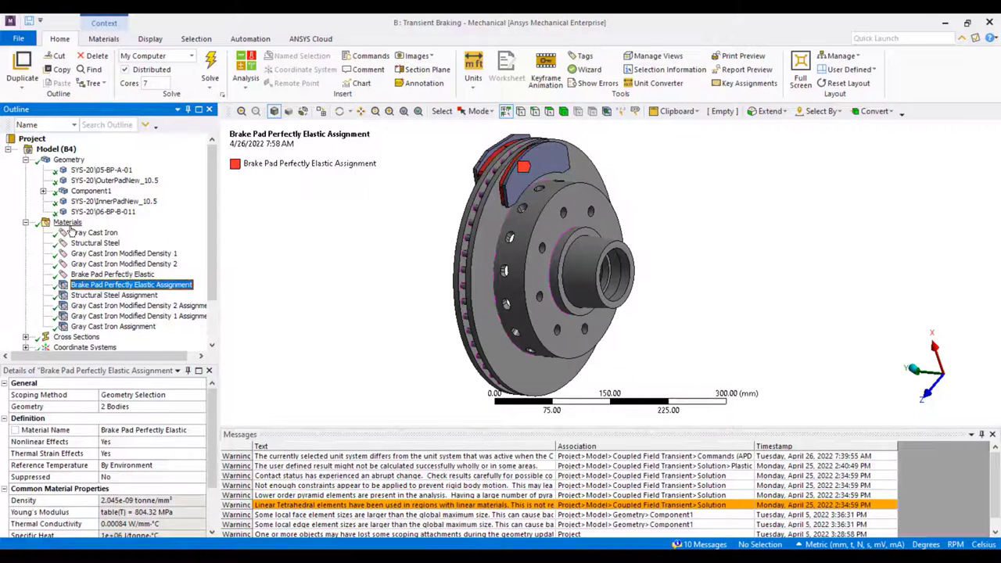
pyautogui.click(53, 290)
pyautogui.click(82, 284)
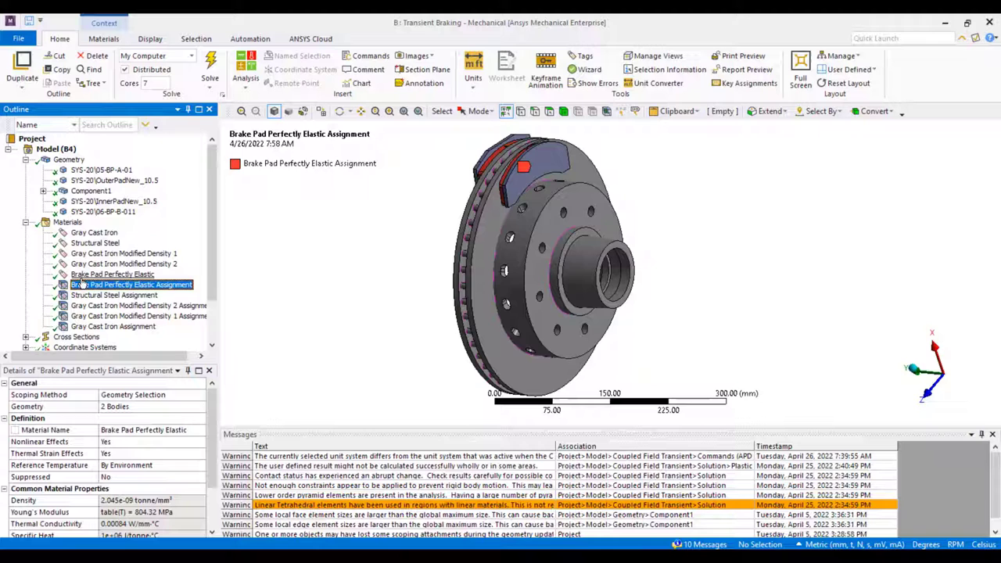
# - Examine which rotor bodies the Gray Cast Iron Modified Density 1 and Modified Density 2 assignments cover
pyautogui.press('Down')
pyautogui.press('Down')
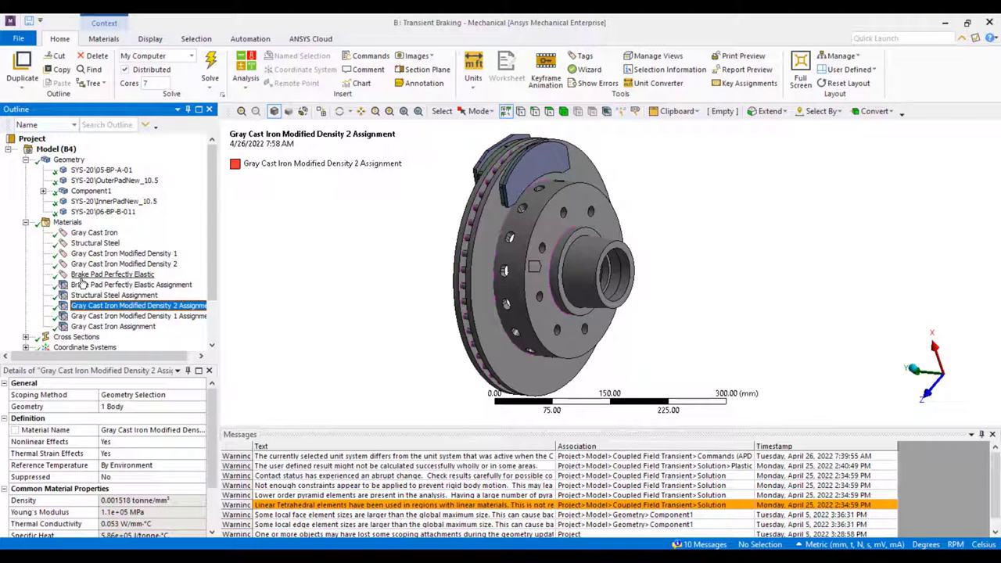
pyautogui.press('Down')
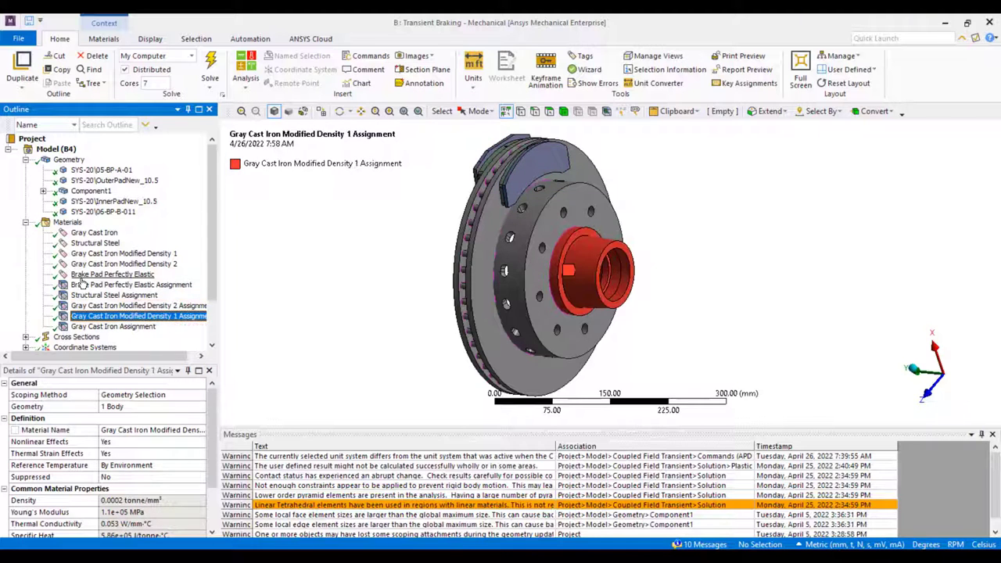
pyautogui.click(158, 306)
pyautogui.moveTo(501, 281); pyautogui.dragTo(603, 290, button='middle')
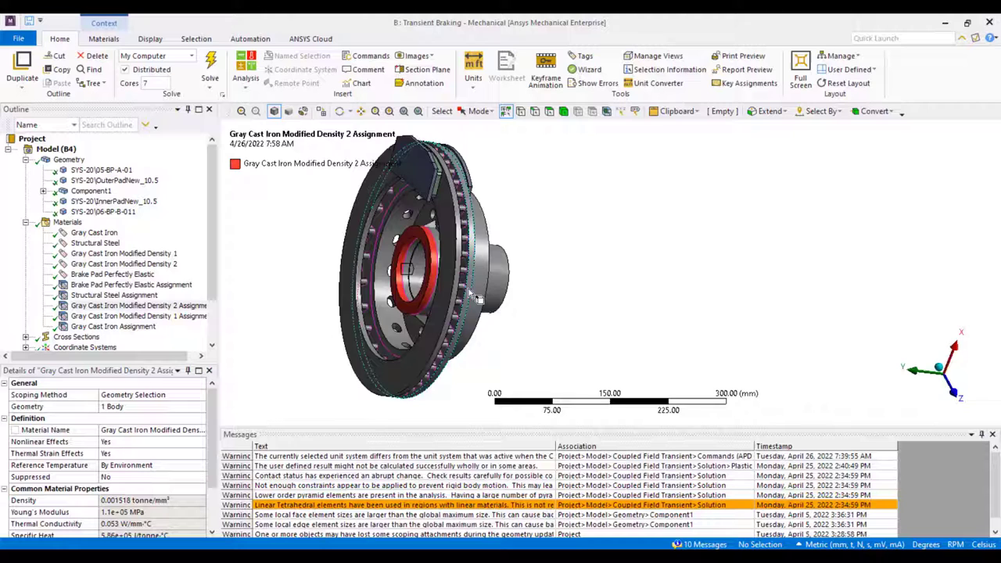
pyautogui.moveTo(474, 297); pyautogui.dragTo(470, 286, button='middle')
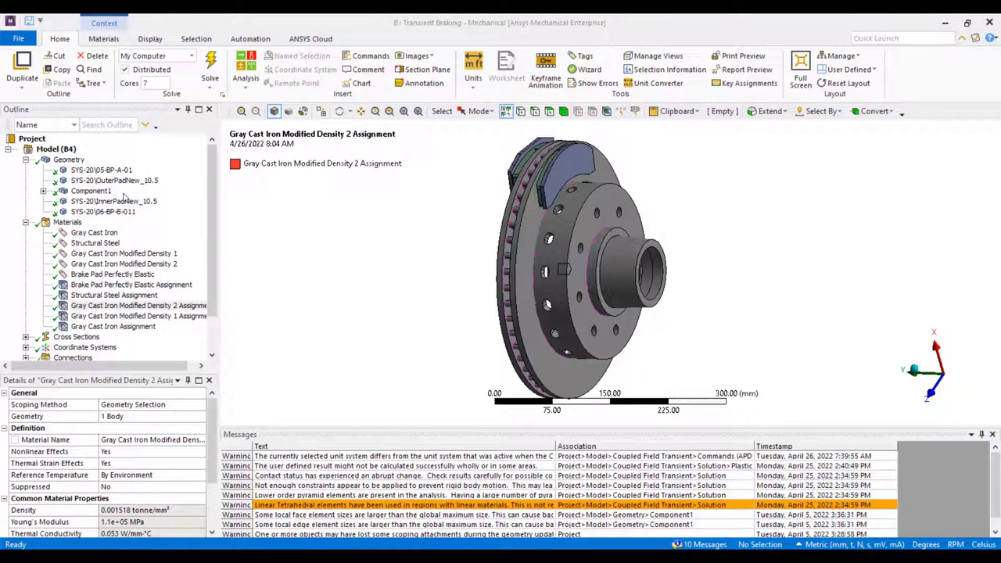
# - Collapse the materials and geometry branches and inspect the Revolute - Ground To Rotor_1 joint under Connections
pyautogui.click(26, 222)
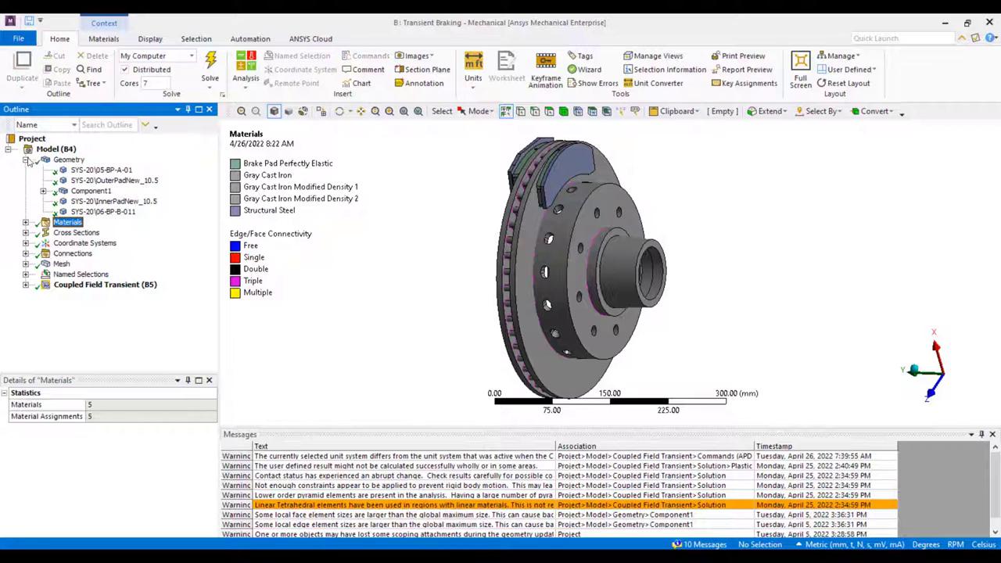
pyautogui.click(26, 159)
pyautogui.click(26, 201)
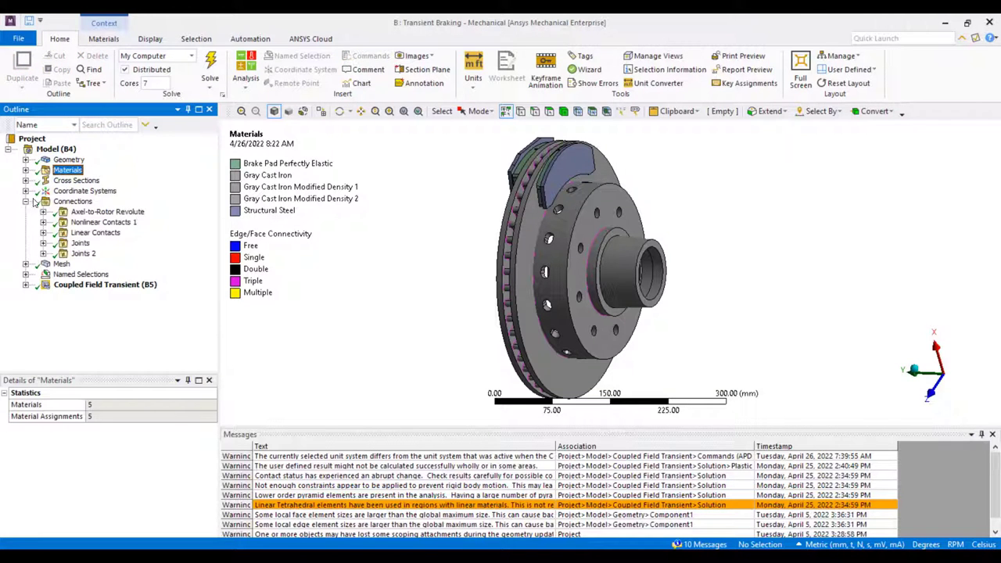
pyautogui.click(72, 212)
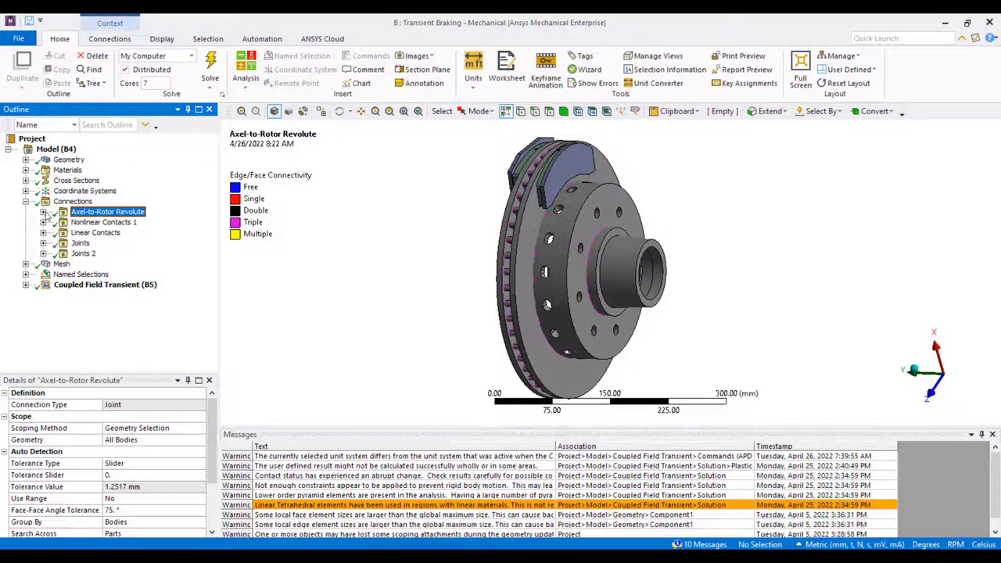
pyautogui.click(43, 212)
pyautogui.click(132, 222)
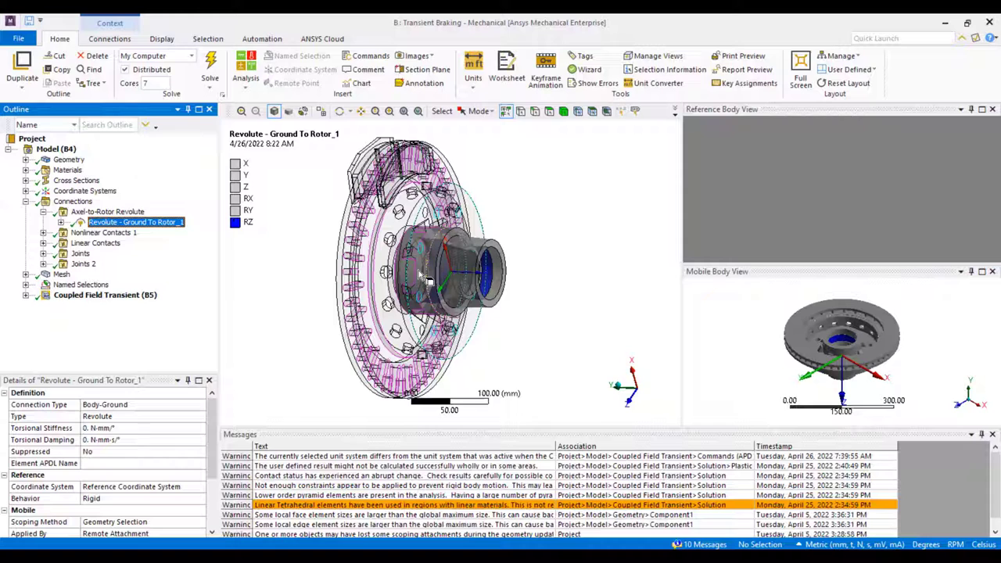
pyautogui.moveTo(398, 281); pyautogui.dragTo(509, 288, button='middle')
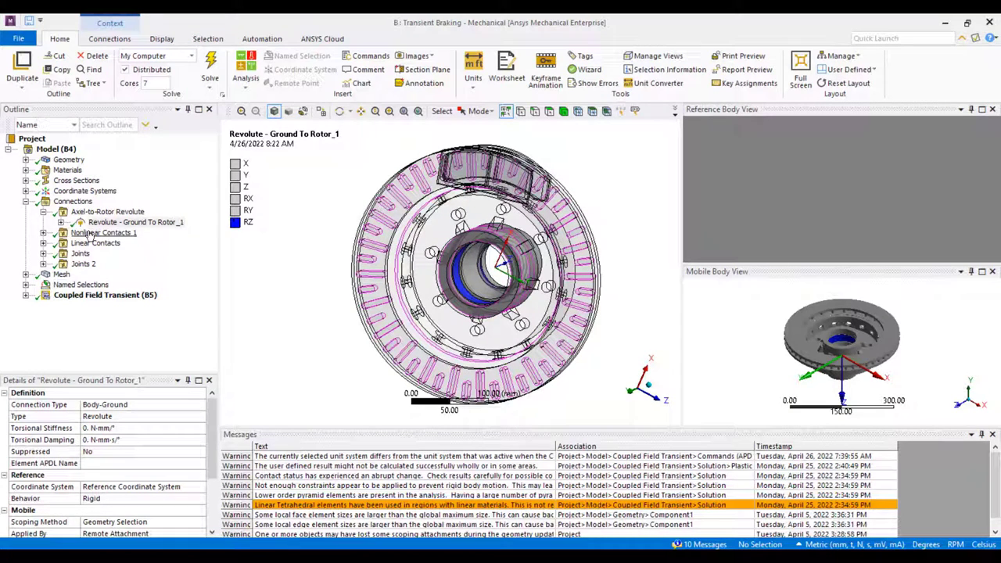
# - Examine the revolute joint's reference coordinate system and its free rotation axis on the rotor
pyautogui.doubleClick(118, 223)
pyautogui.click(121, 233)
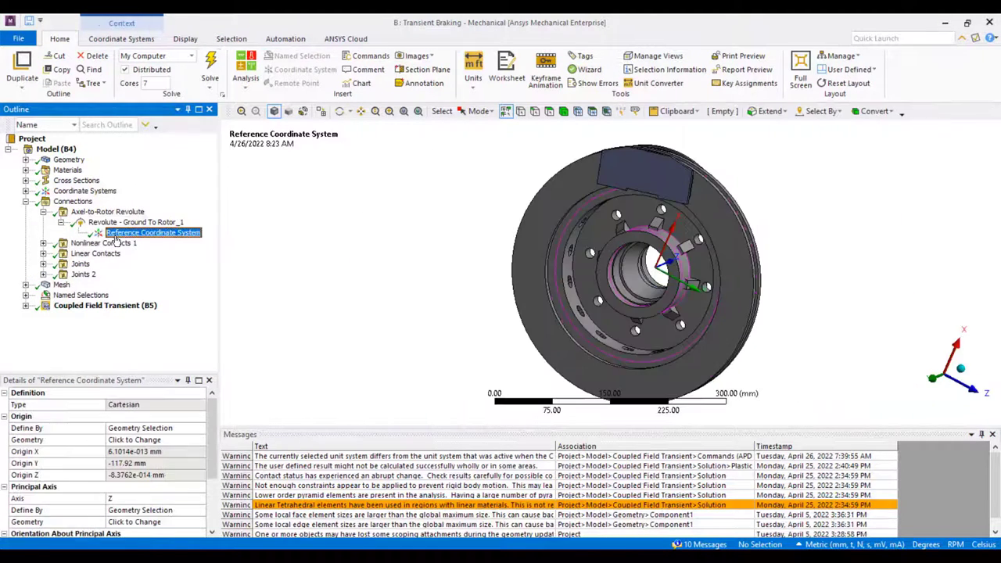
pyautogui.moveTo(665, 281); pyautogui.dragTo(482, 279, button='middle')
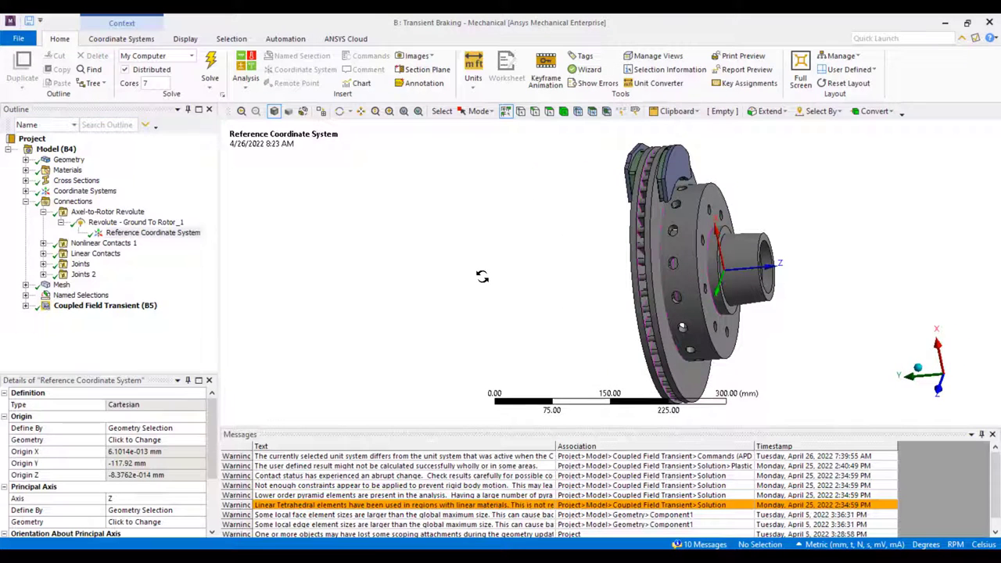
pyautogui.click(118, 223)
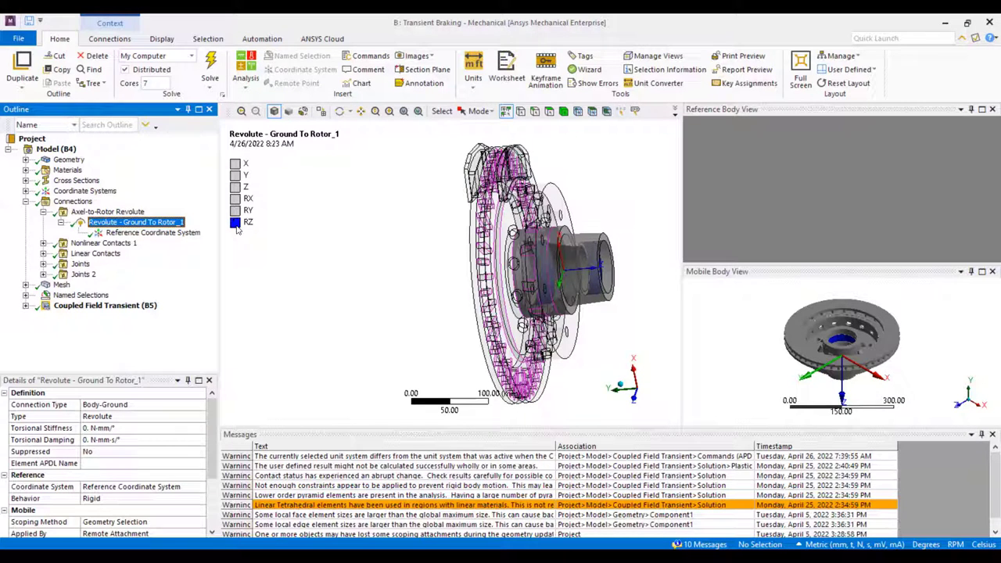
pyautogui.click(61, 222)
# - Review the scope, friction, formulation and thermal conductance settings of the frictional contact between the outer pad and the rotor
pyautogui.click(44, 212)
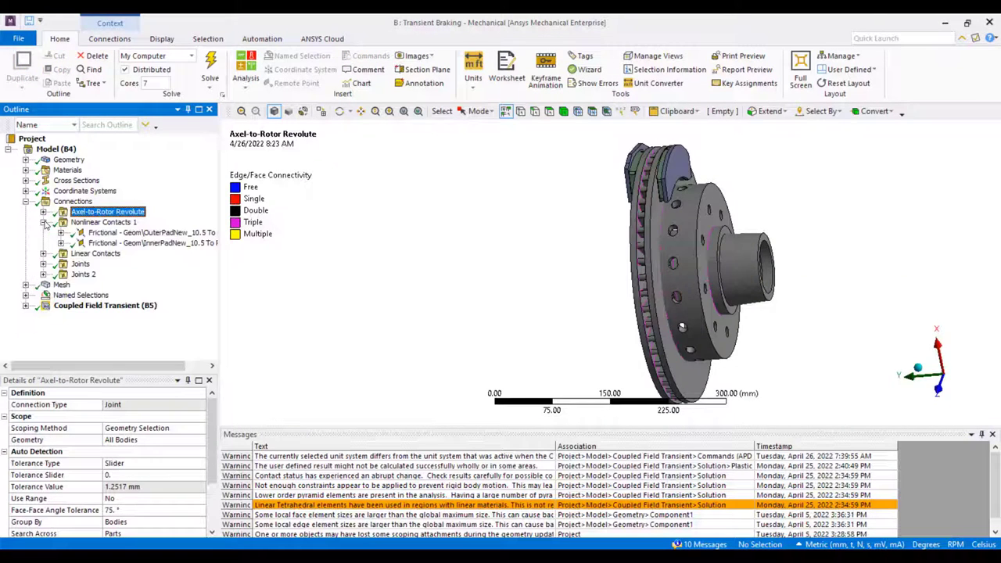
pyautogui.click(125, 232)
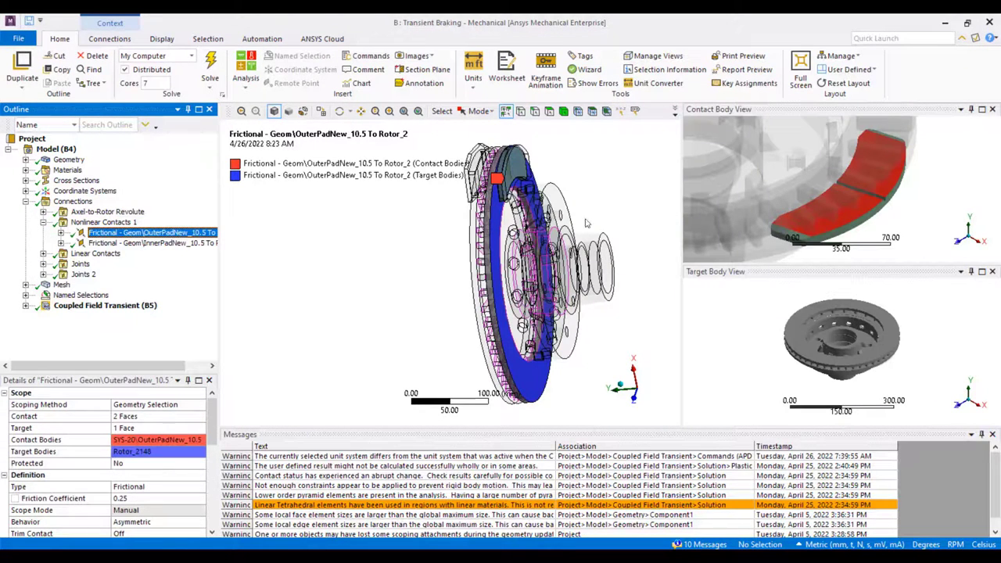
pyautogui.moveTo(585, 224); pyautogui.dragTo(485, 231, button='middle')
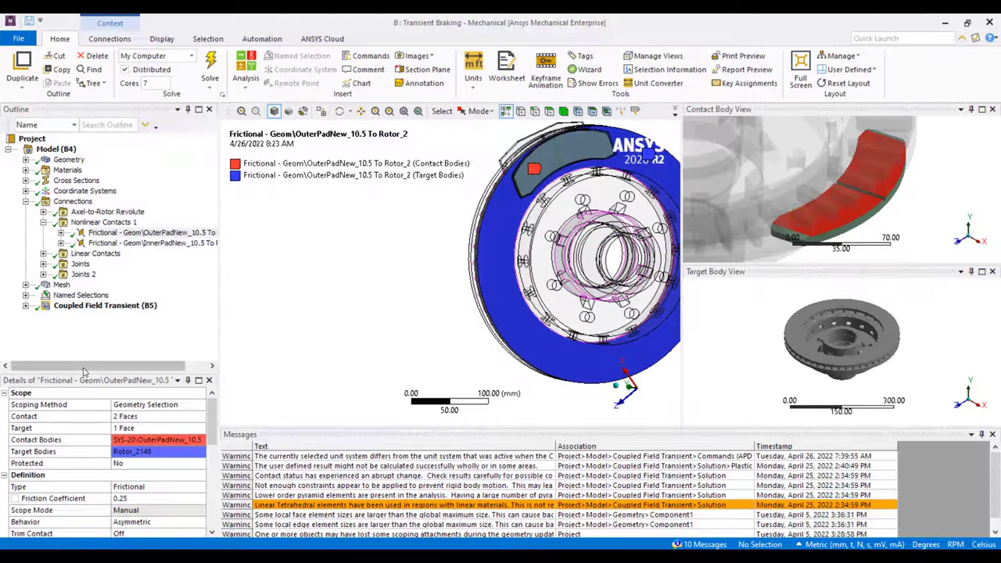
pyautogui.moveTo(86, 370); pyautogui.dragTo(96, 267)
pyautogui.scroll(-1, 214, 365)
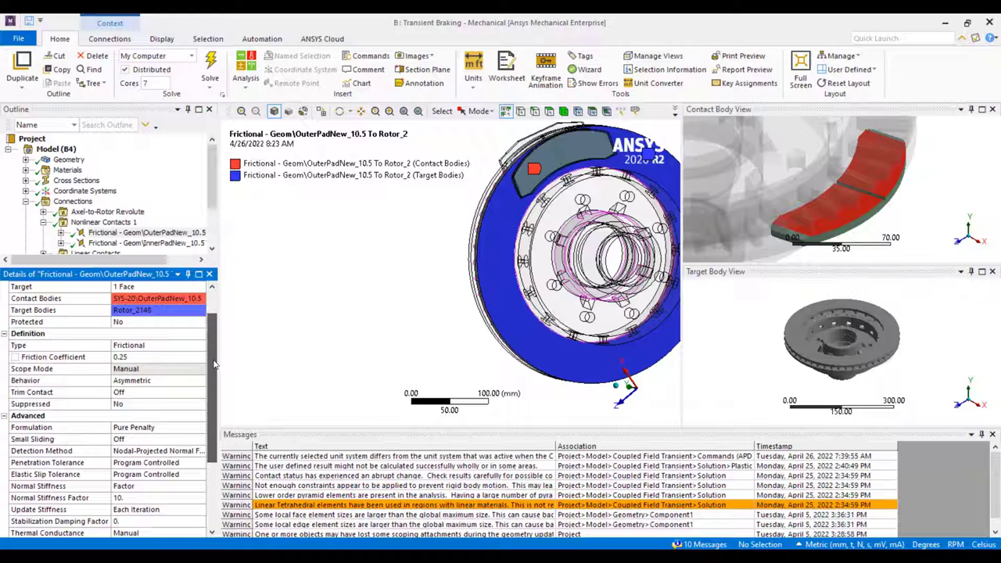
pyautogui.scroll(-1, 214, 364)
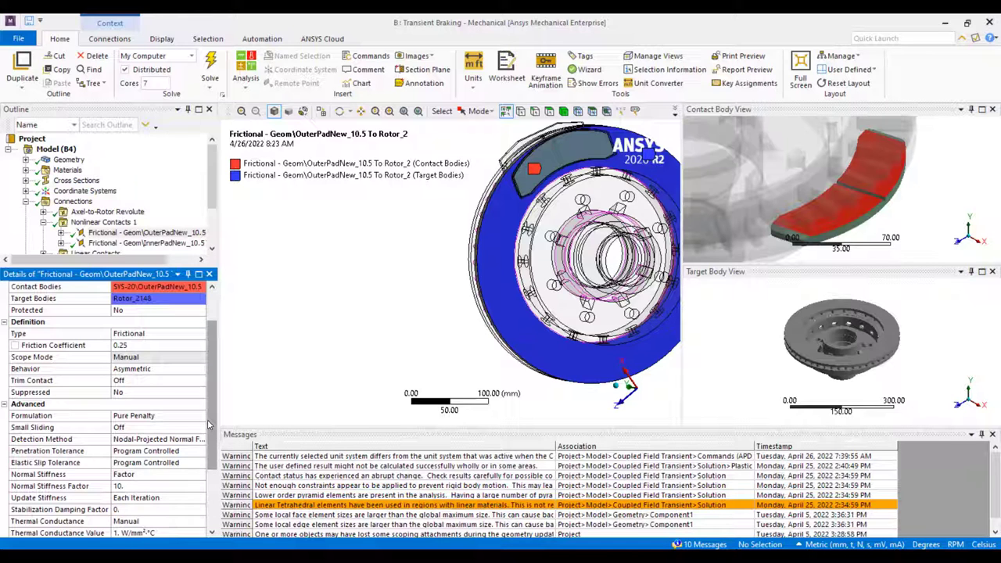
pyautogui.moveTo(208, 424); pyautogui.dragTo(211, 430)
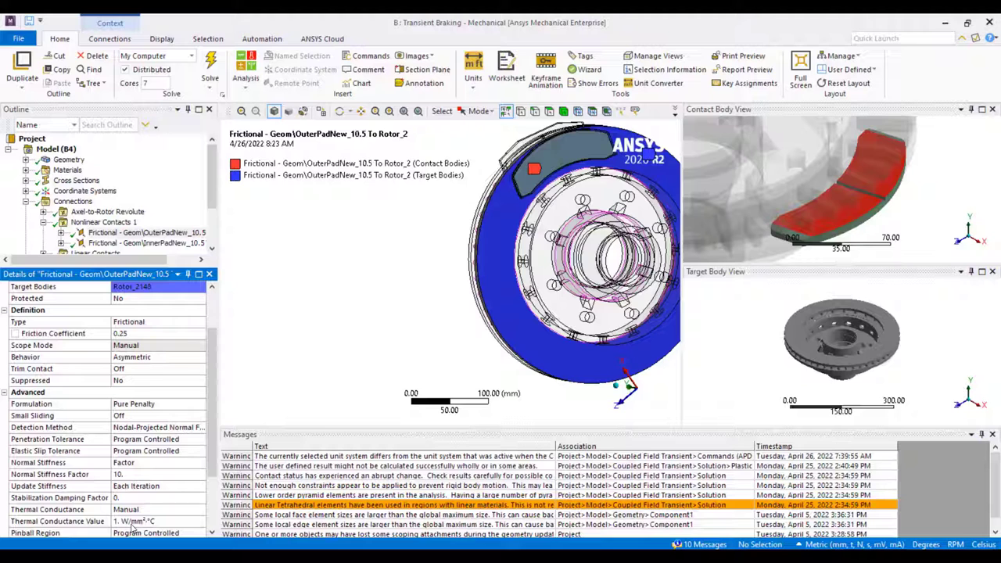
# - Read the APDL command snippet attached to the outer pad's frictional contact
pyautogui.click(61, 233)
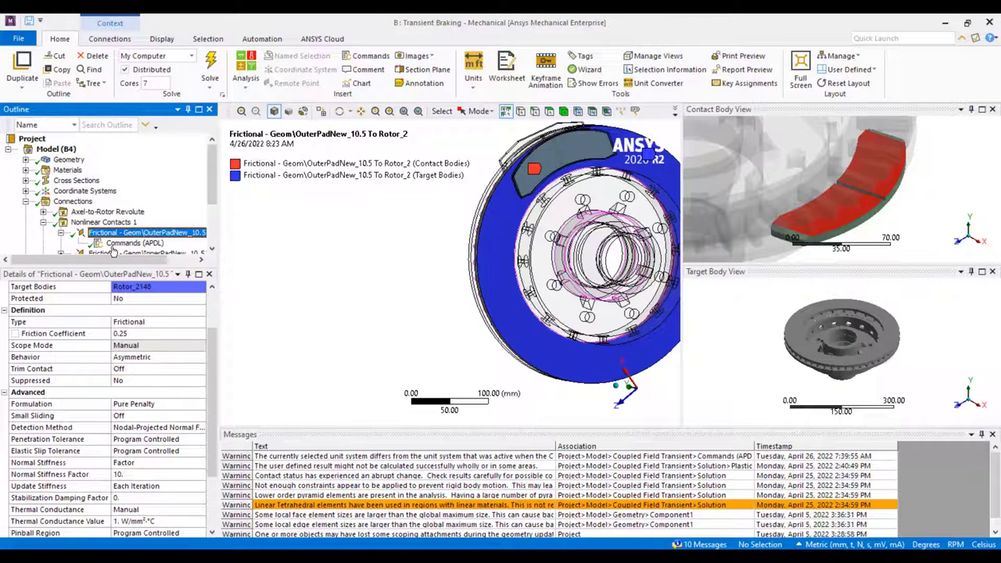
pyautogui.click(117, 243)
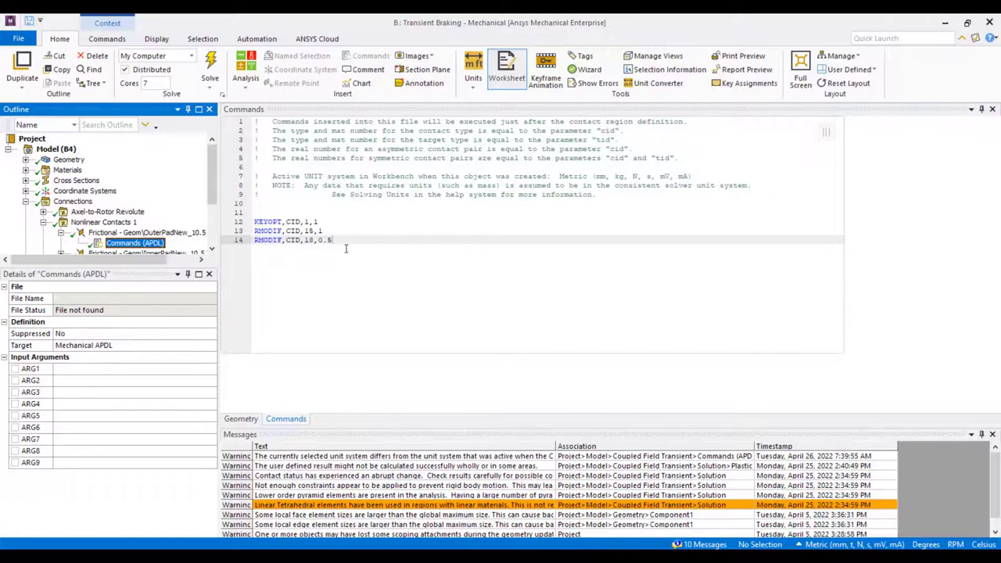
pyautogui.click(59, 232)
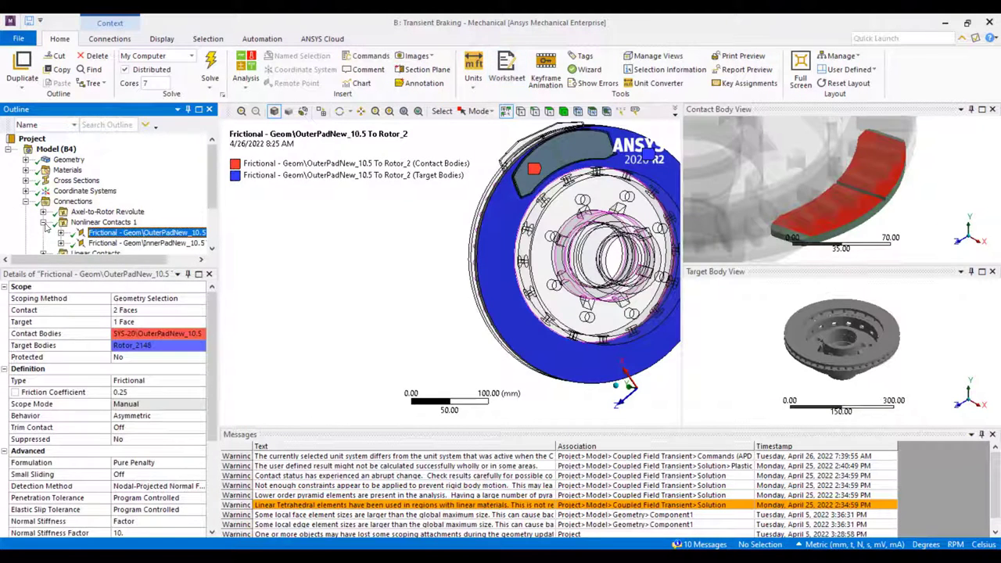
# - Inspect the bonded contact between the inner pad and 05-BP-A-01 in the Linear Contacts group
pyautogui.click(44, 223)
pyautogui.click(44, 234)
pyautogui.click(144, 233)
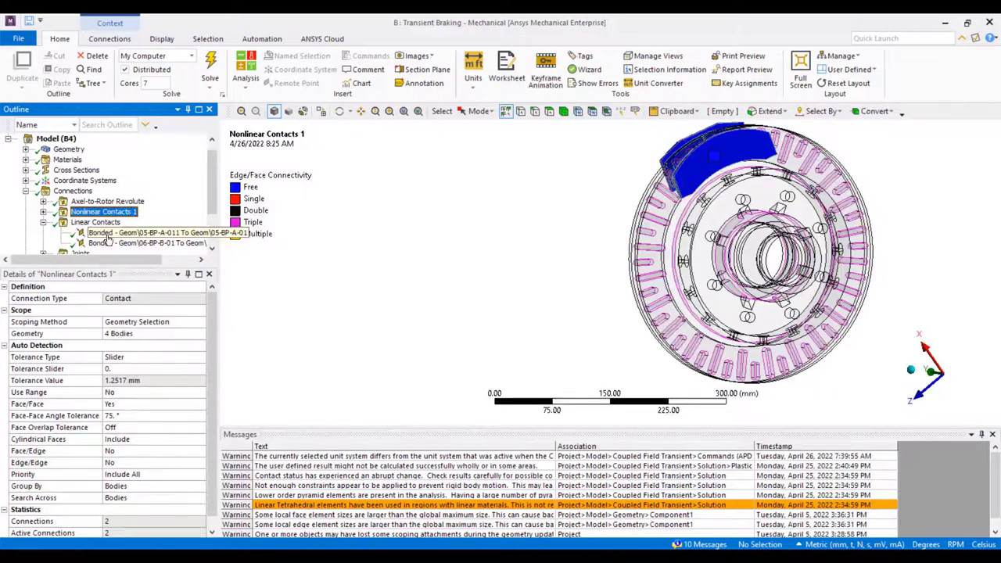
pyautogui.moveTo(520, 171); pyautogui.dragTo(539, 173, button='middle')
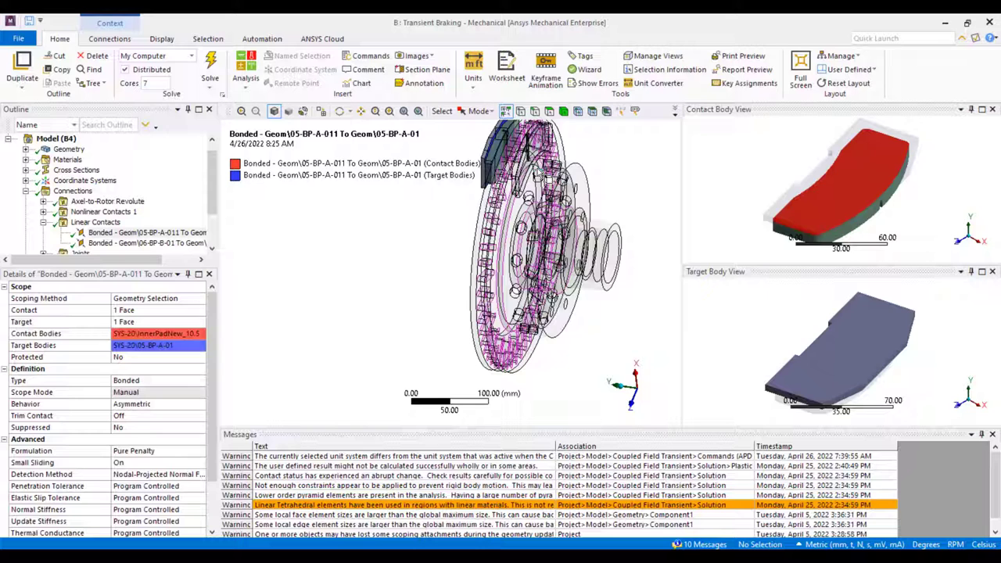
# - Inspect the translational joint between ground and pad body 06-BP-B-011 in the Joints group
pyautogui.click(44, 222)
pyautogui.click(44, 232)
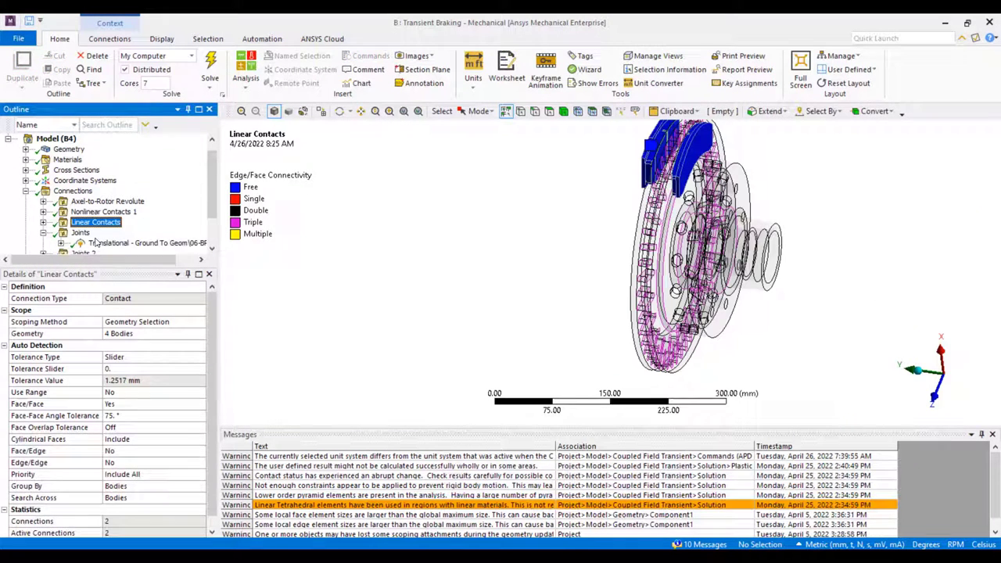
pyautogui.click(98, 243)
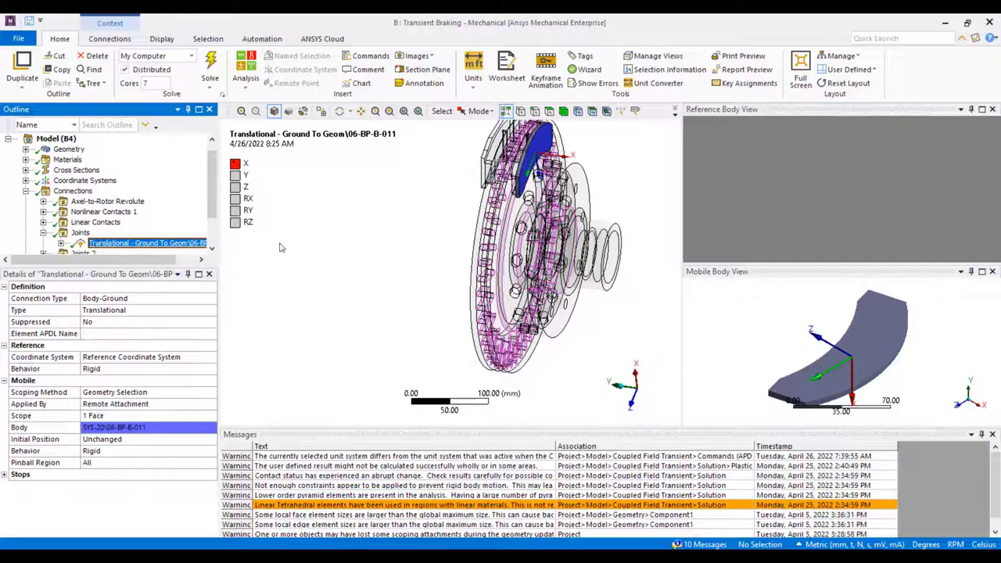
pyautogui.moveTo(538, 174); pyautogui.dragTo(499, 176)
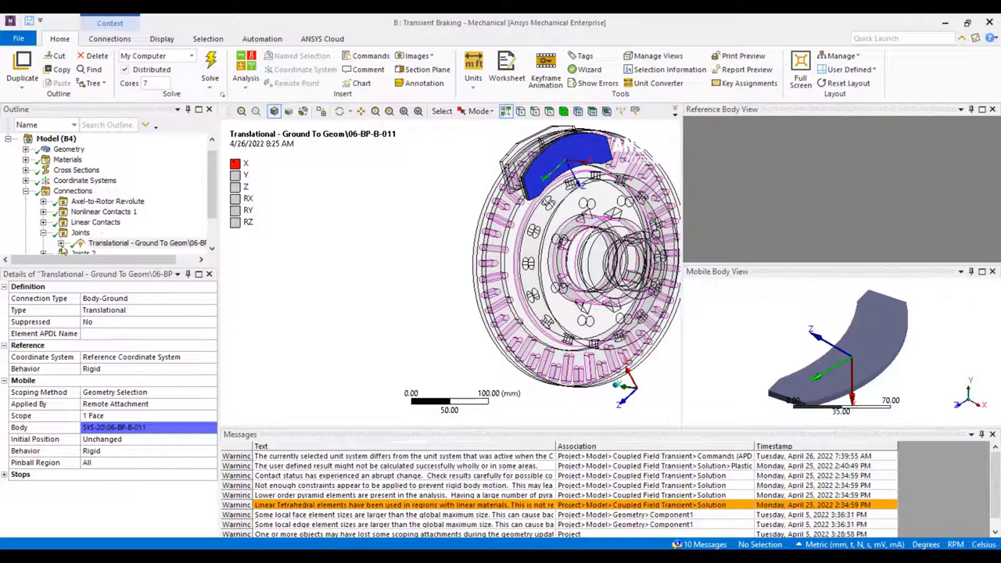
# - Examine the reference coordinate system of the translational joint and its axis directions on the pad, returning to the joint's settings
pyautogui.click(61, 243)
pyautogui.click(118, 243)
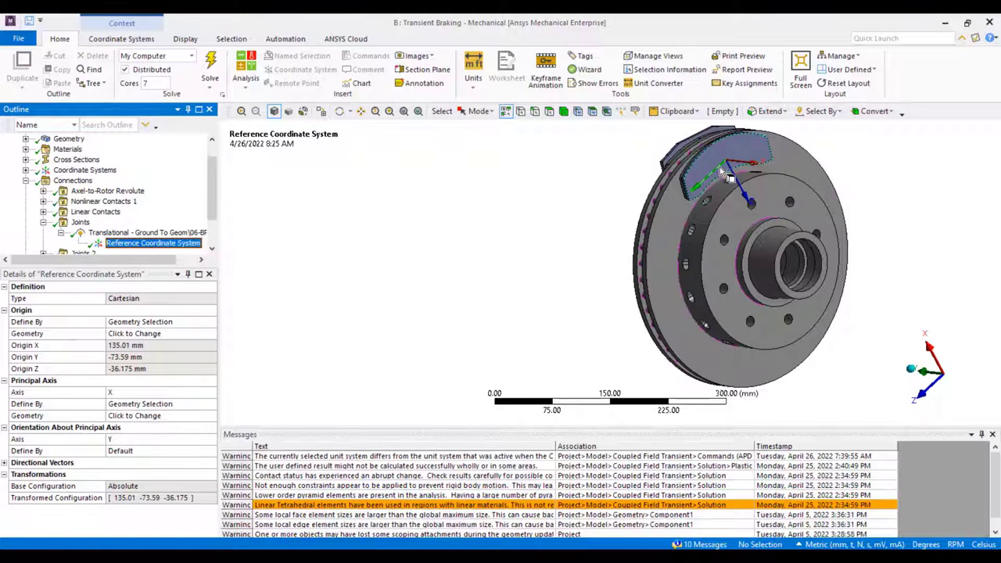
pyautogui.moveTo(729, 173); pyautogui.dragTo(765, 166, button='middle')
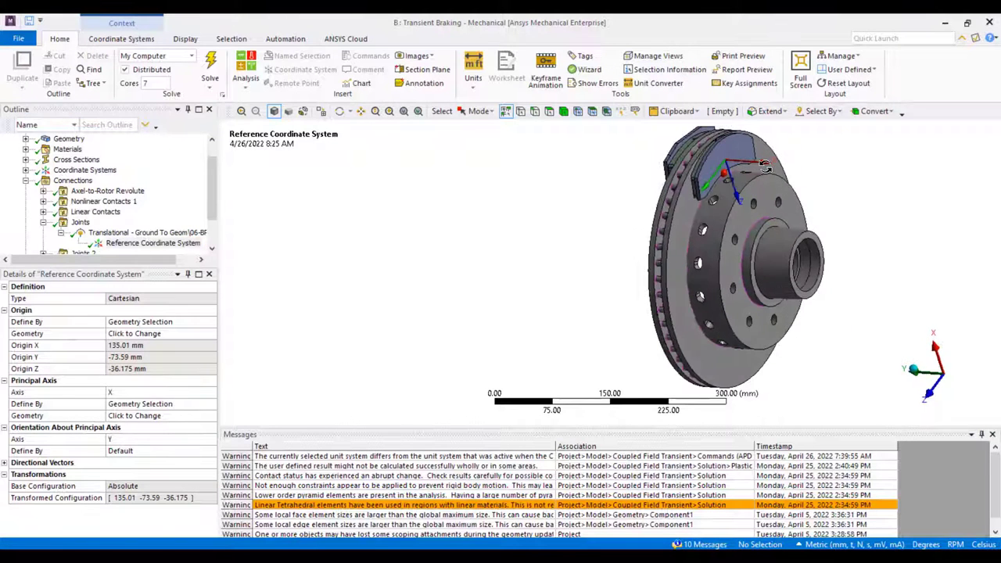
pyautogui.click(97, 234)
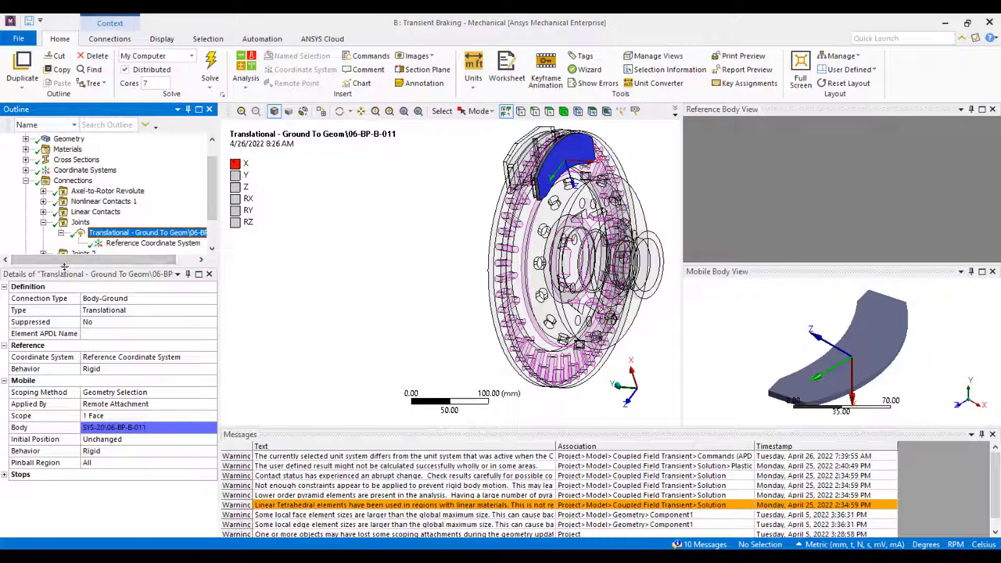
# - Enlarge the model outline, collapse the connections and list the mesh methods defined for the rotor and pads
pyautogui.moveTo(62, 279); pyautogui.dragTo(63, 323)
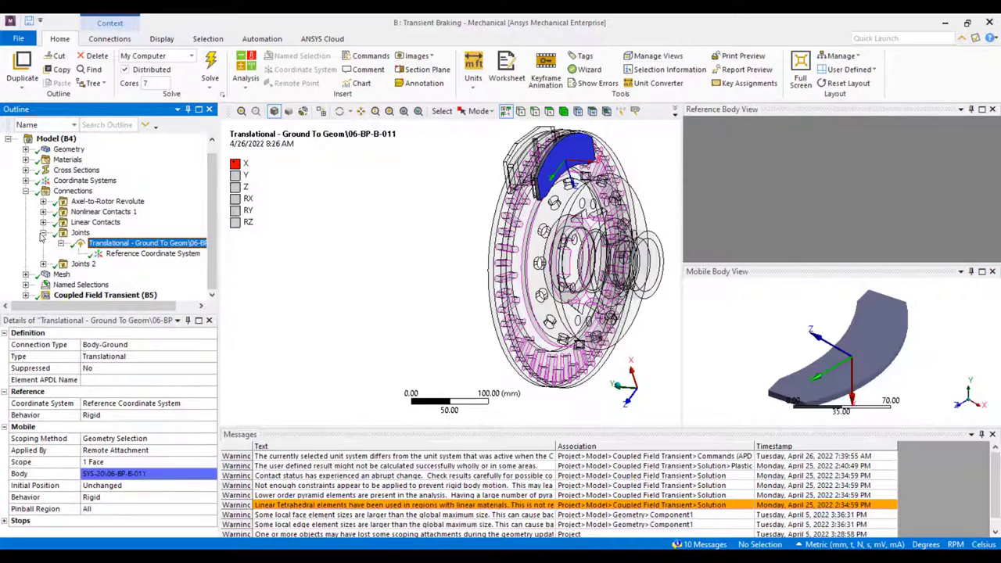
pyautogui.click(25, 191)
pyautogui.click(25, 212)
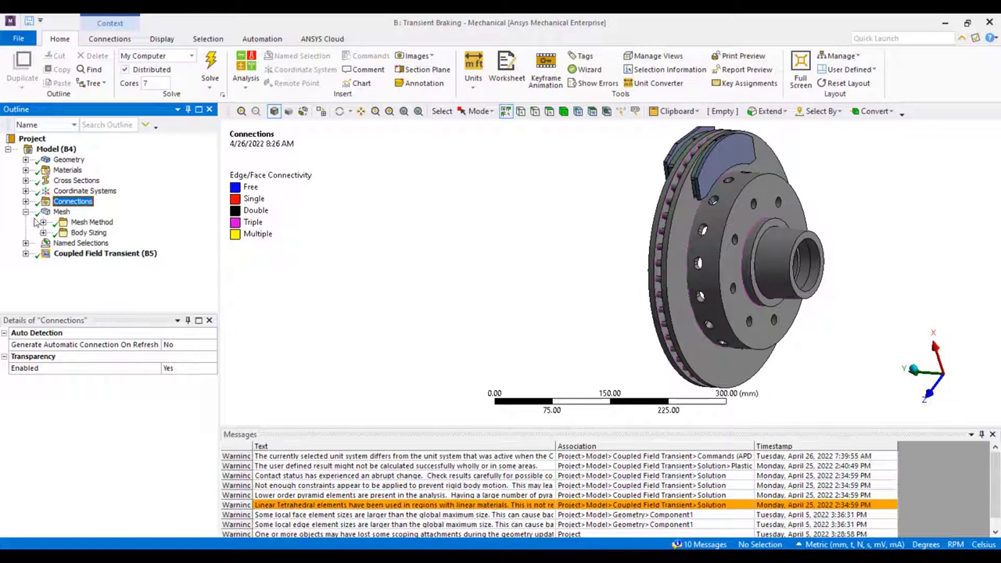
pyautogui.click(43, 222)
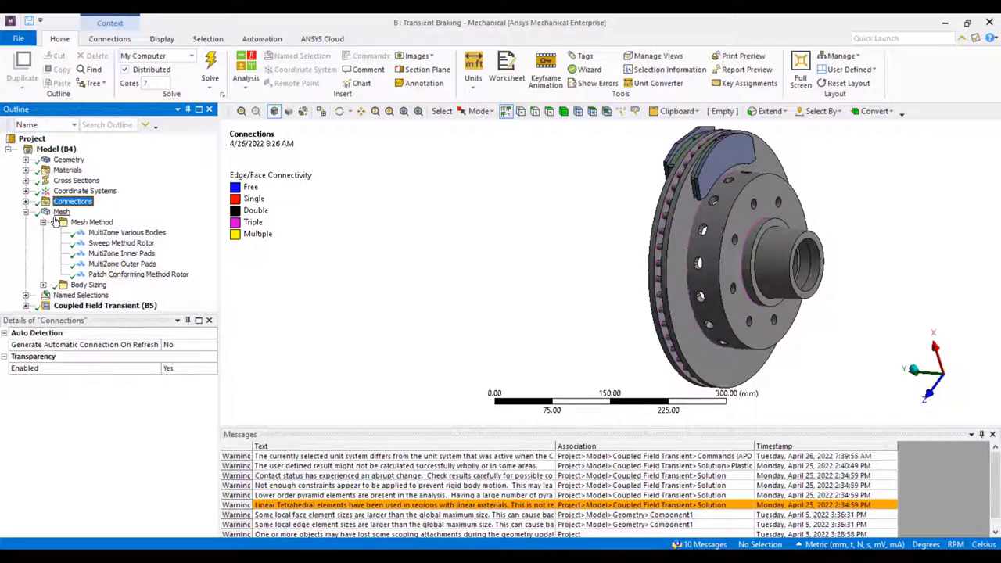
# - Show the generated mesh and examine its elements up close where the pads meet the rotor
pyautogui.click(59, 213)
pyautogui.moveTo(725, 224); pyautogui.dragTo(659, 180, button='middle')
pyautogui.scroll(6, 673, 227)
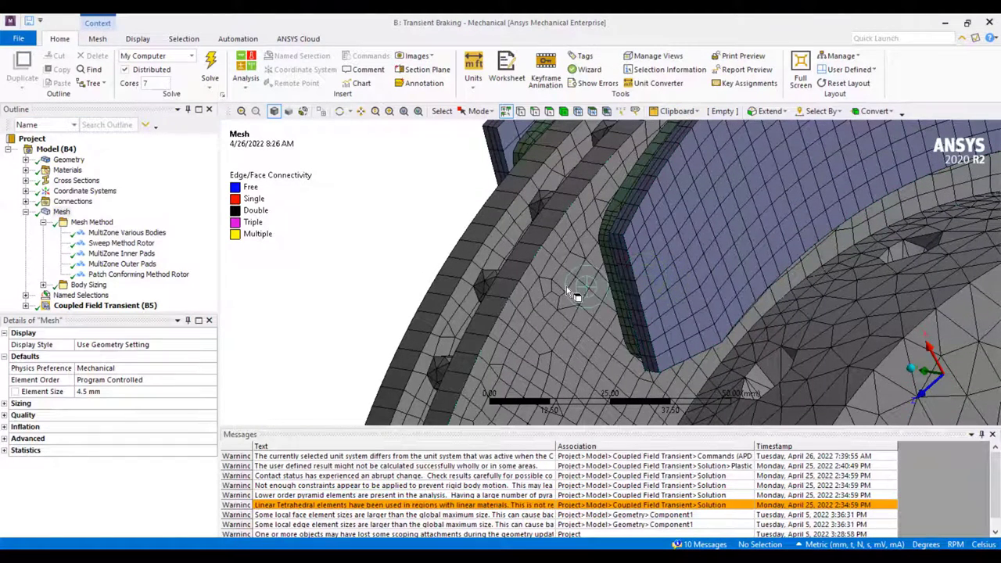
pyautogui.moveTo(569, 291); pyautogui.dragTo(634, 286, button='middle')
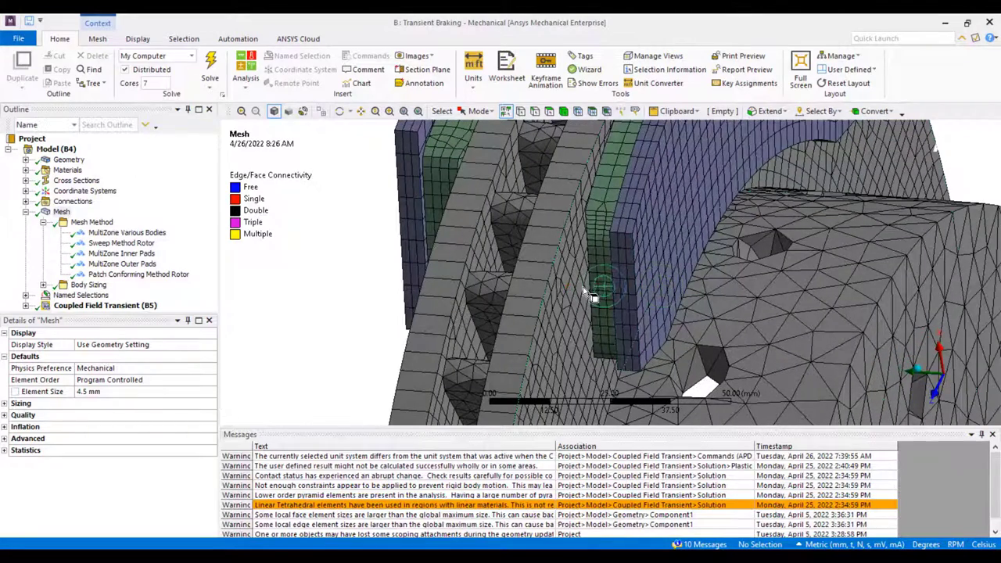